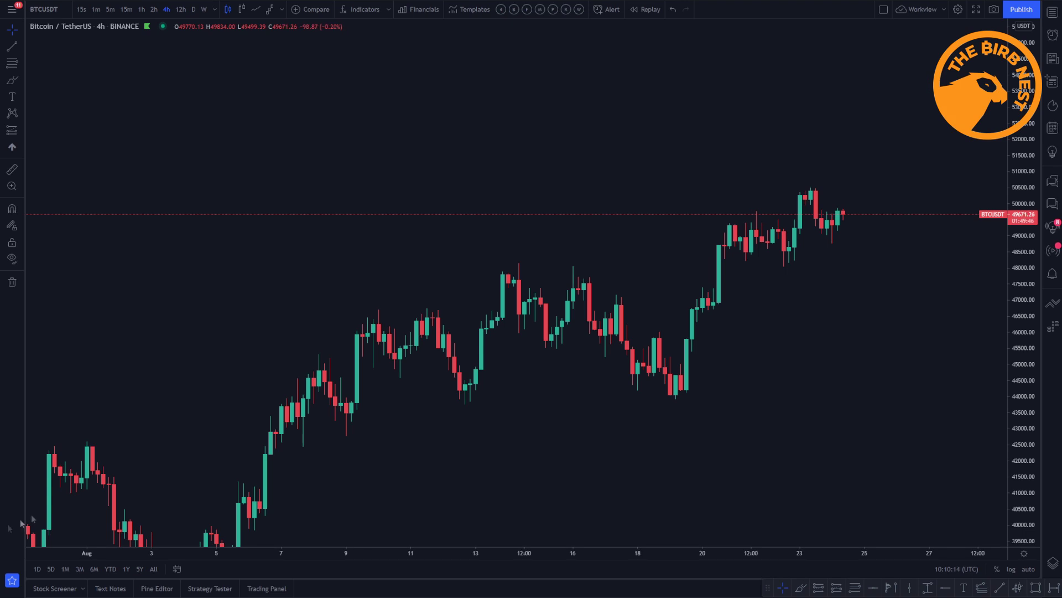
Add the MACD and Volume indicators to the BTCUSDT 4h chart.
click(363, 10)
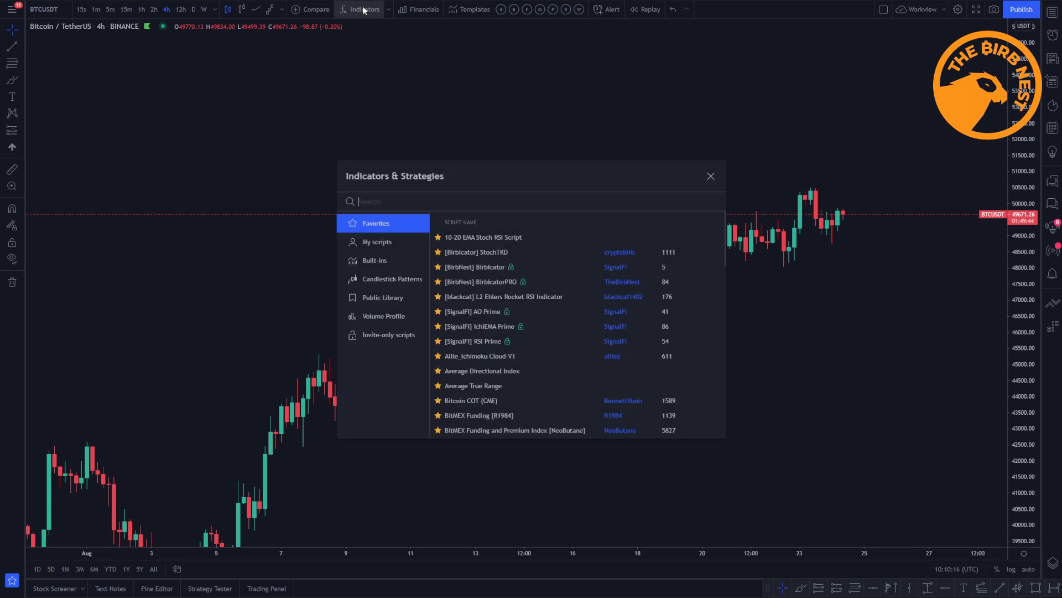
text(macd)
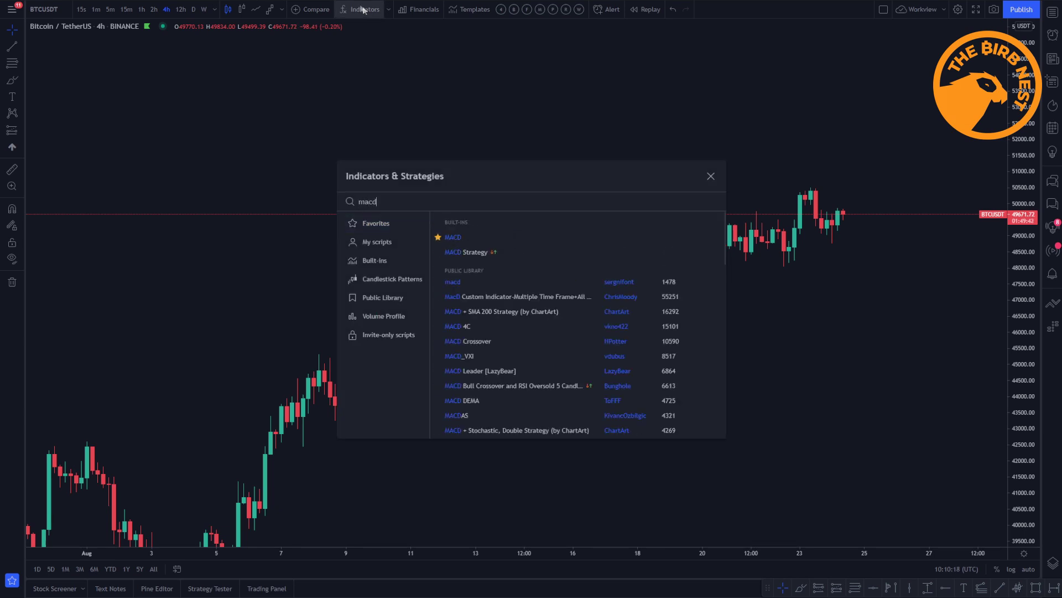
click(452, 239)
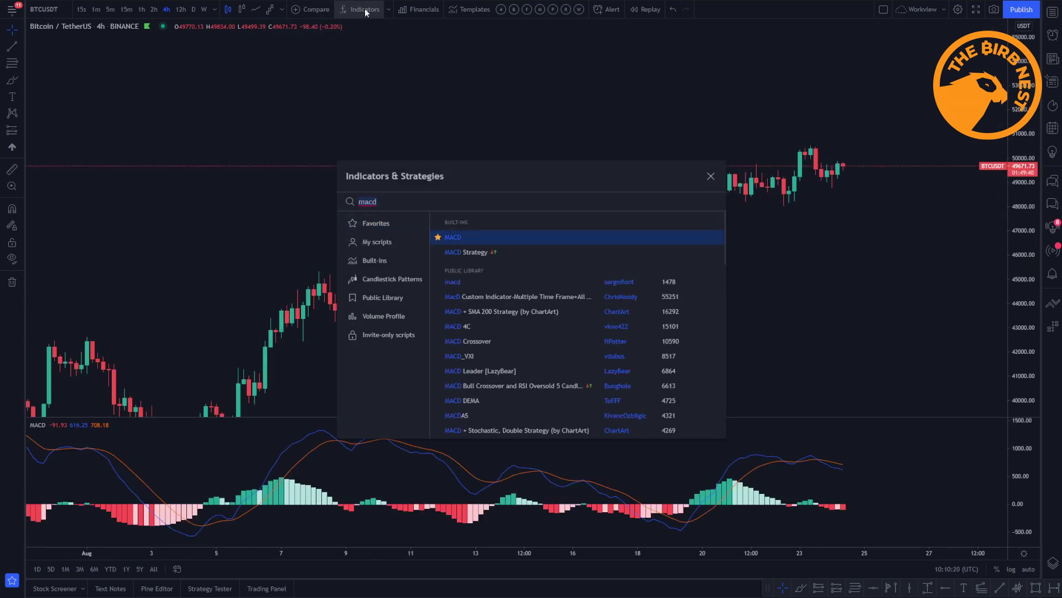
text(vou)
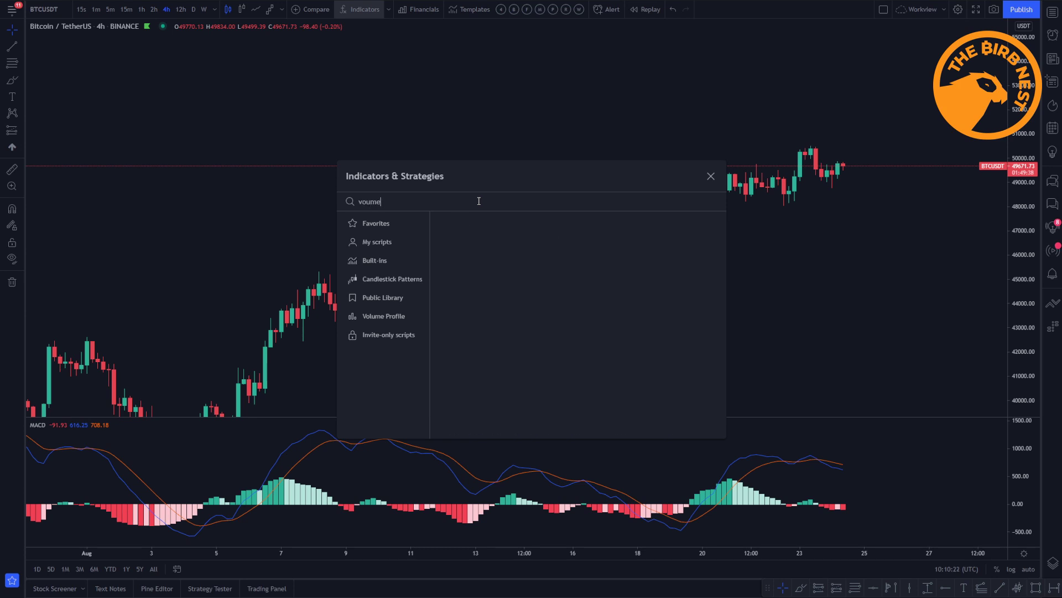
key(BackSpace)
text(lume)
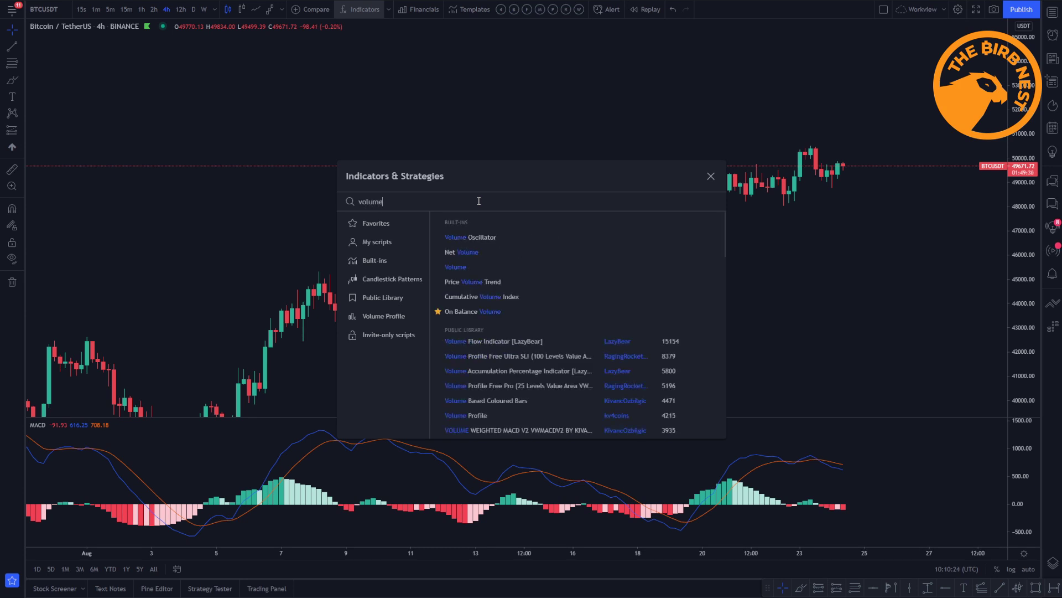
click(465, 268)
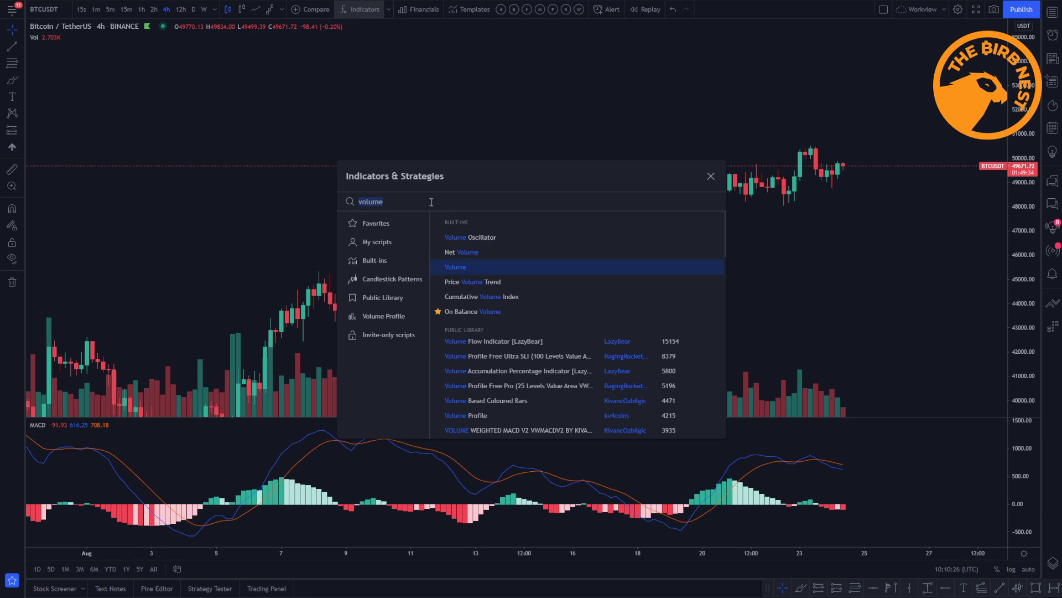
Add the Moving Average and Ichimoku Cloud indicators, then close the indicator dialog.
text(moving)
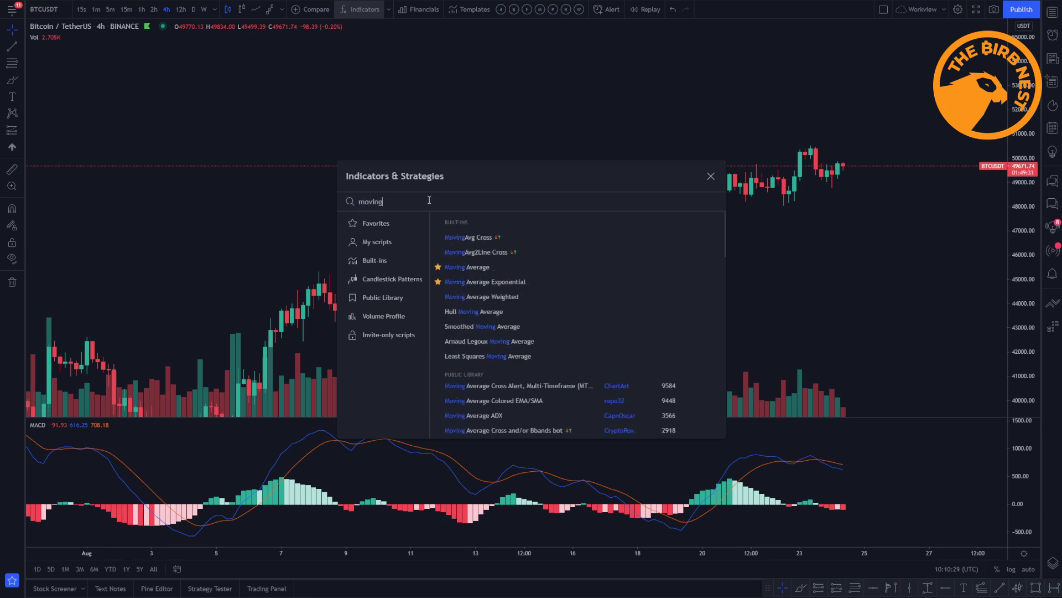
click(497, 261)
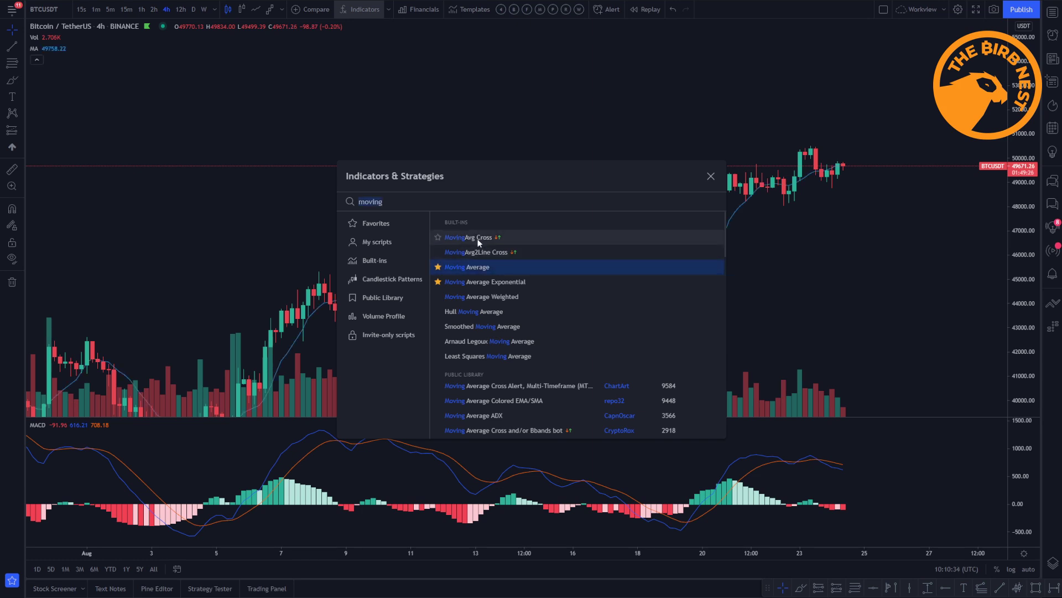
text(ichim)
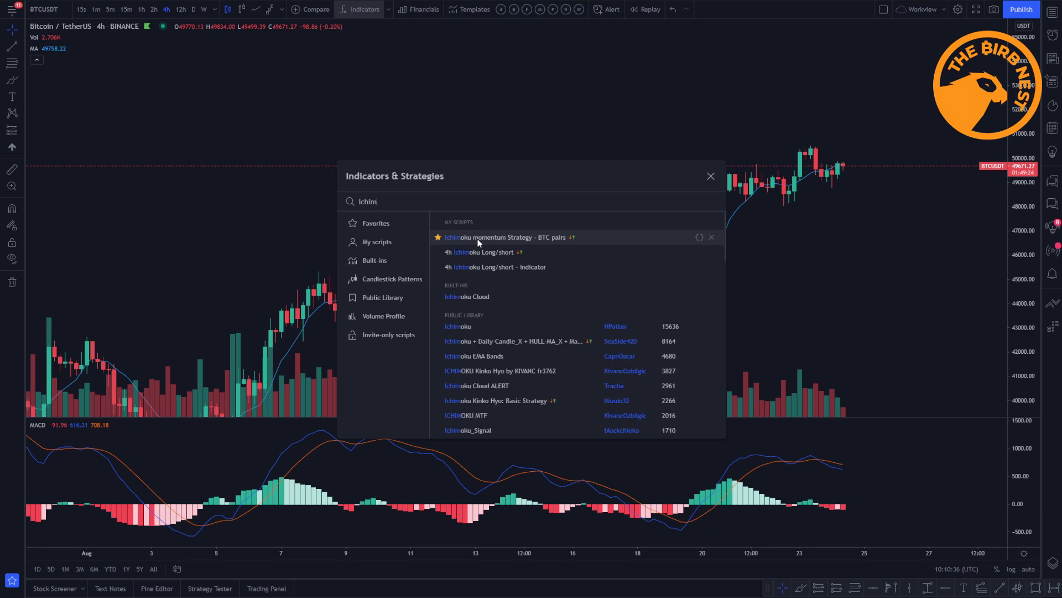
click(481, 297)
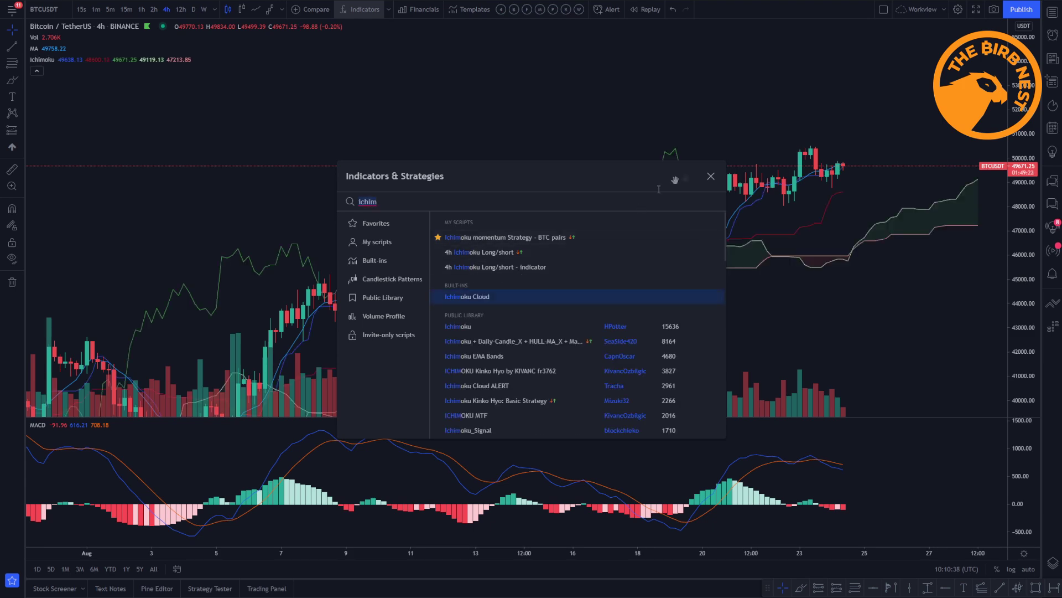
click(711, 177)
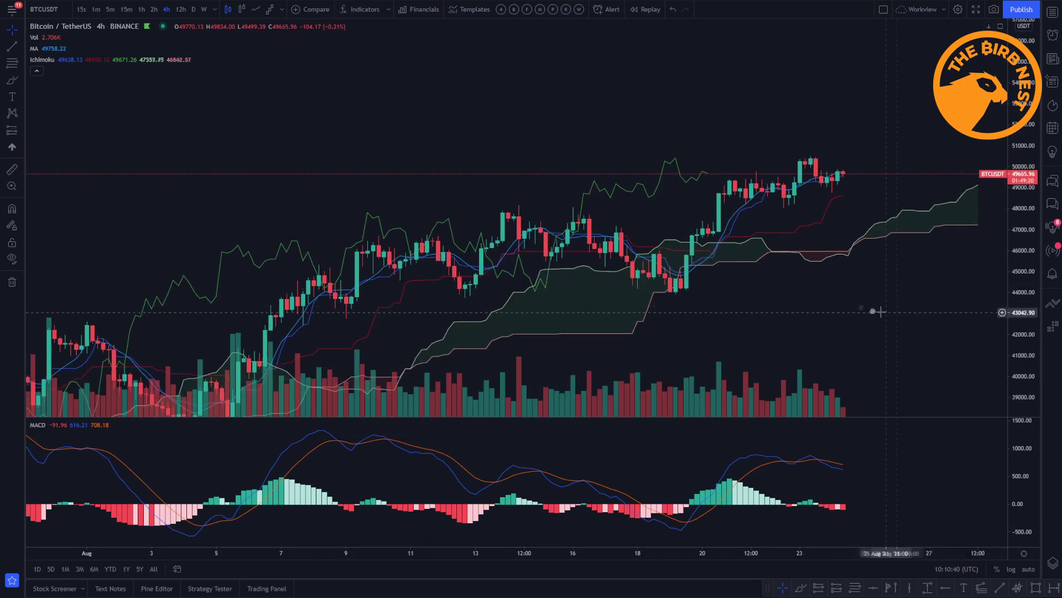
Pan the chart left and hide the Ichimoku Cloud, briefly opening and dismissing the indicator list.
drag(887, 311, 776, 261)
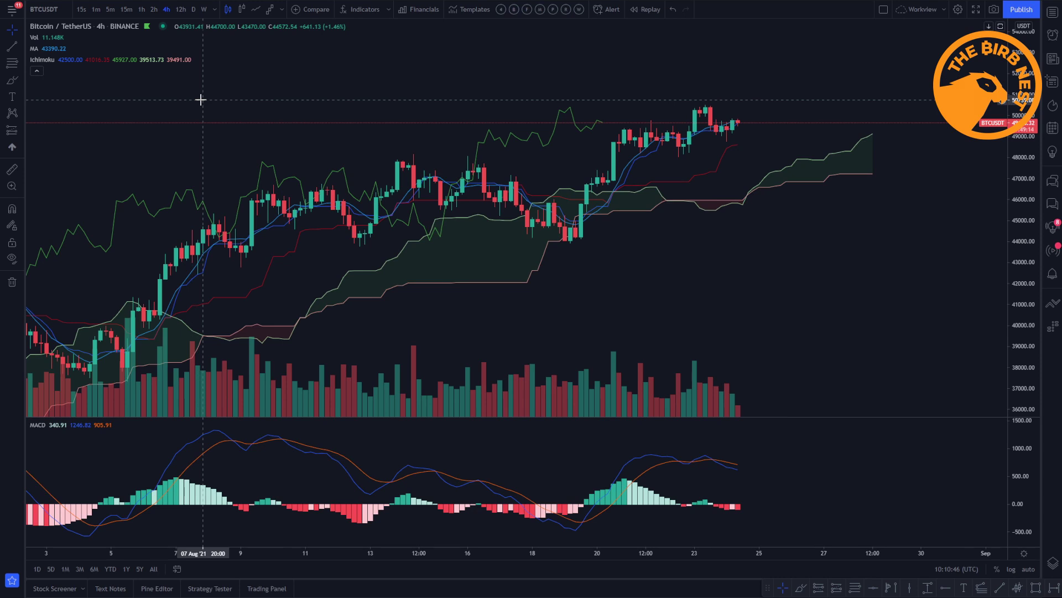
mouse_move(65, 60)
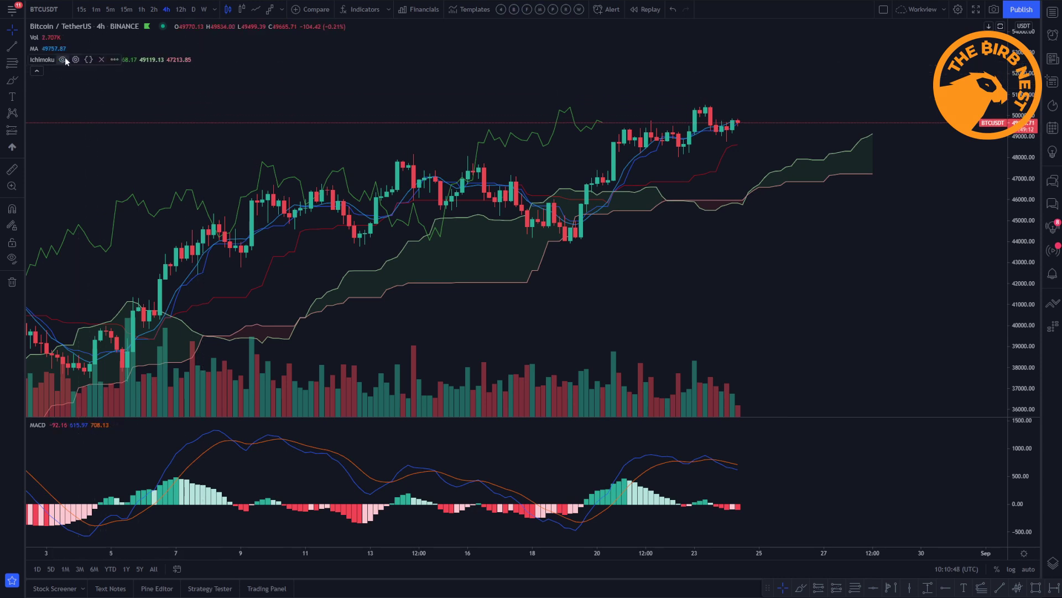
click(63, 60)
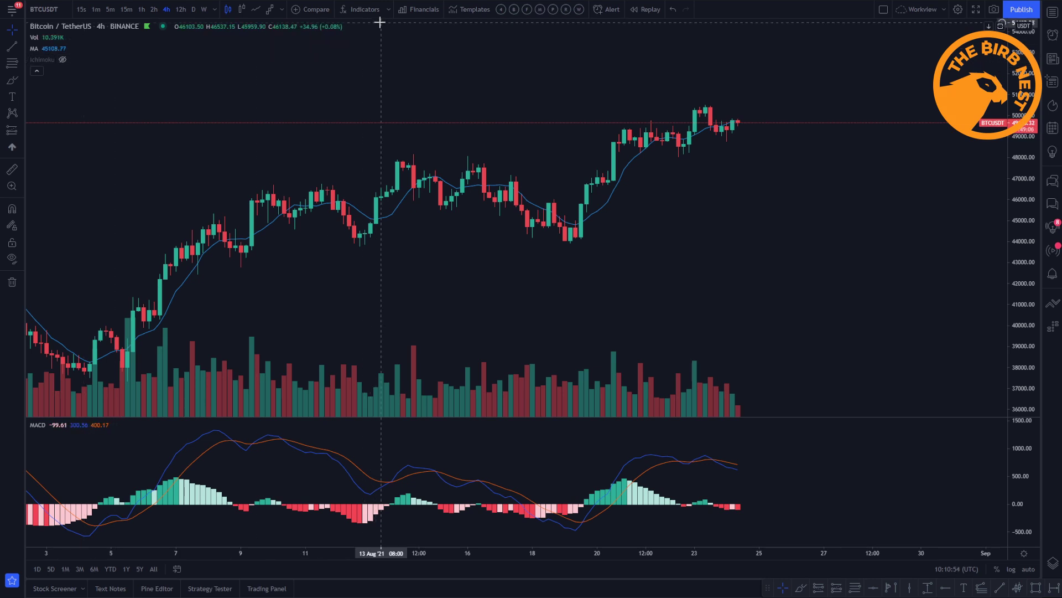
click(361, 11)
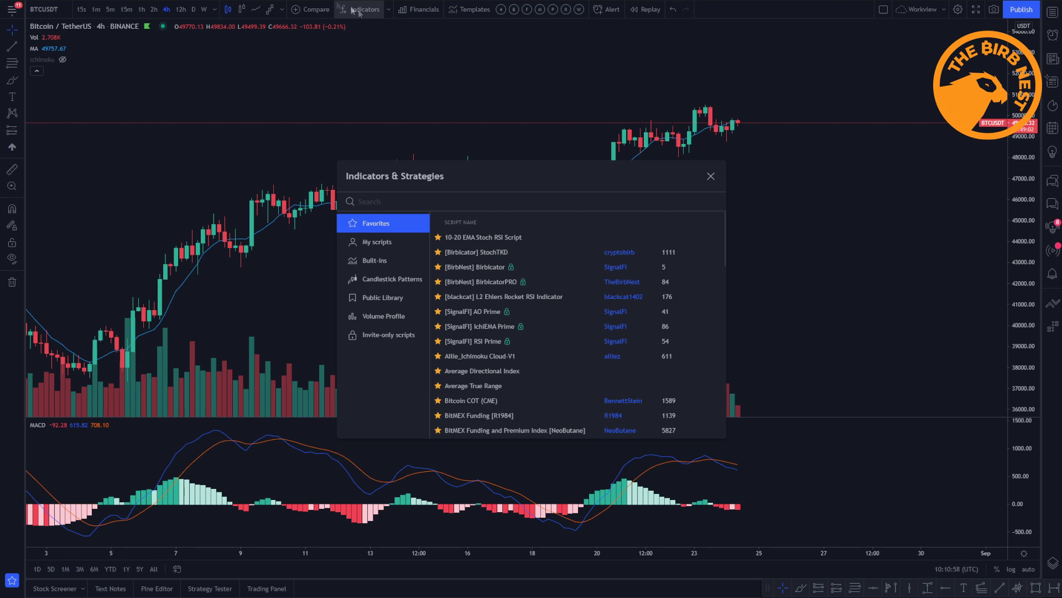
click(269, 79)
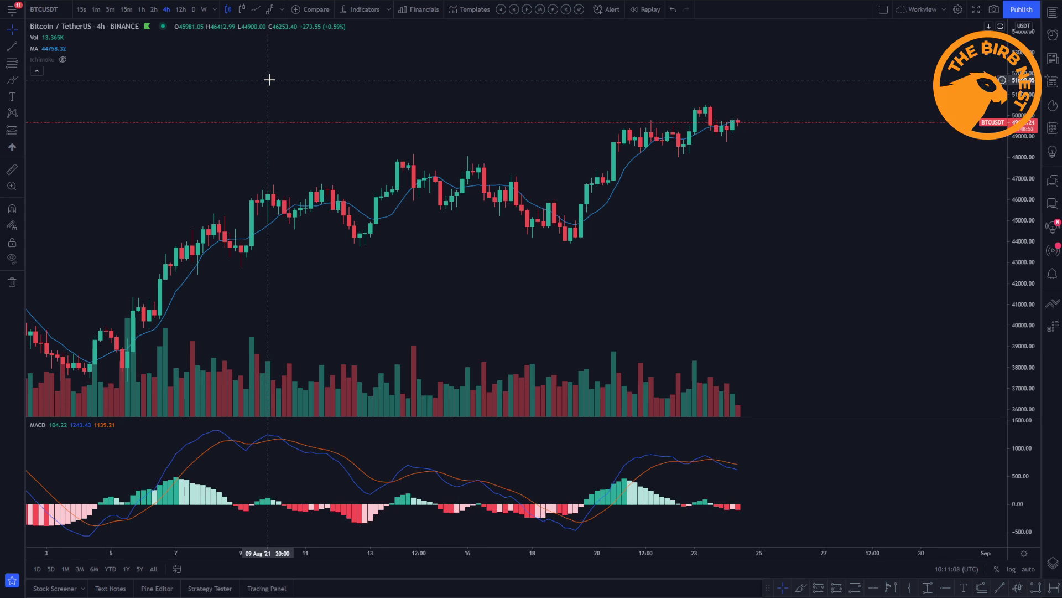
Show the Ichimoku Cloud again, then hide it once more.
mouse_move(57, 61)
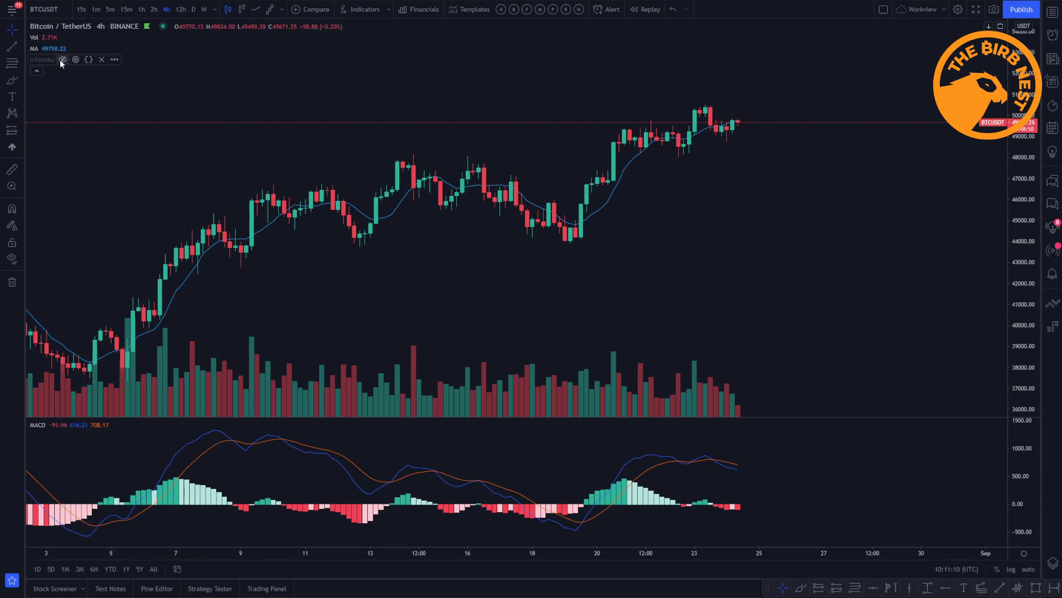
click(60, 61)
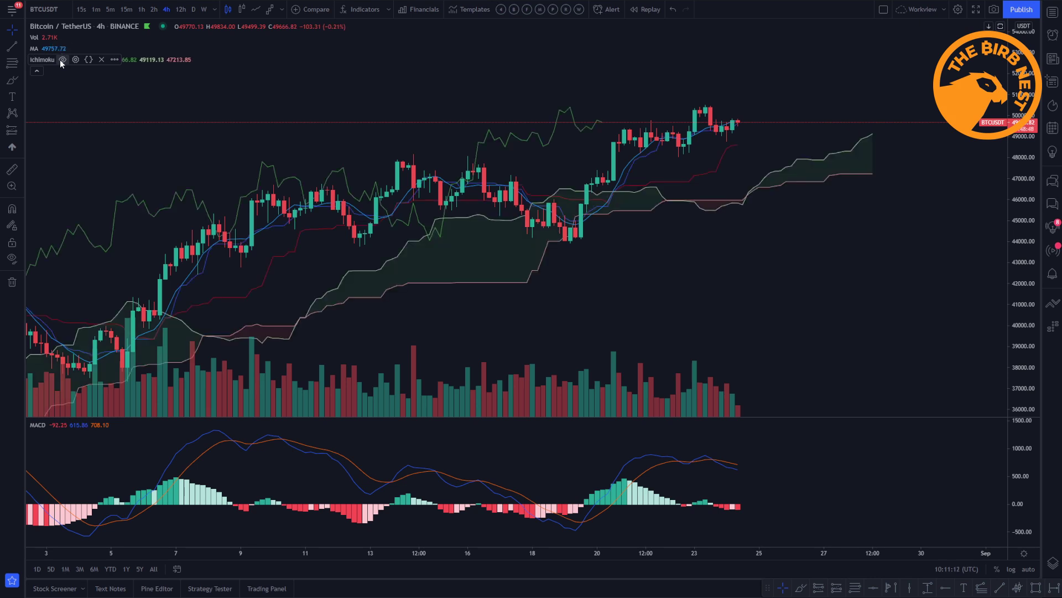
click(60, 61)
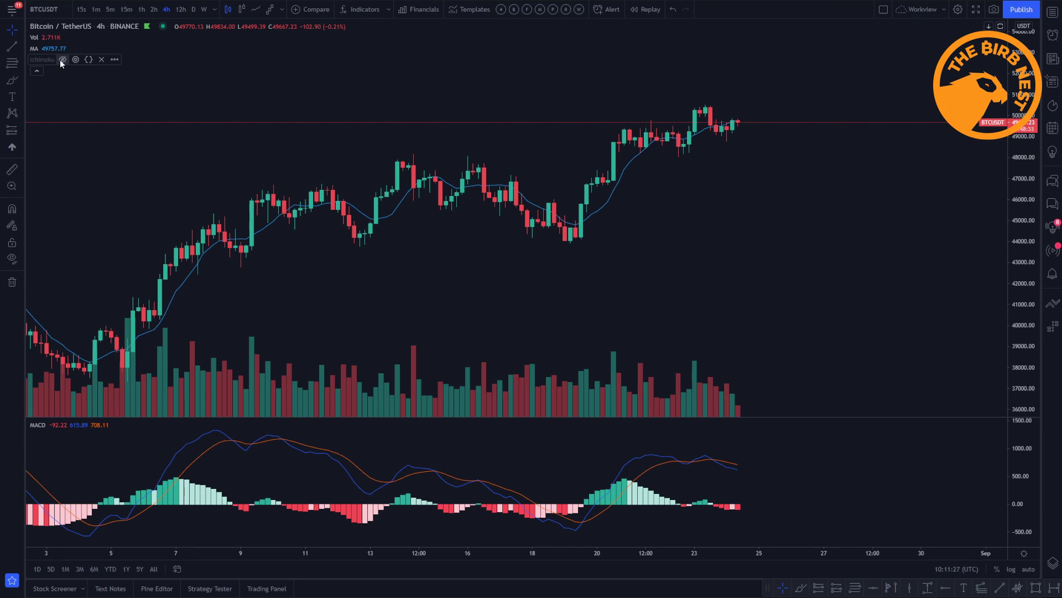
Save the indicators as template 'Example' with Remember Symbol and Remember Interval unchecked.
click(464, 13)
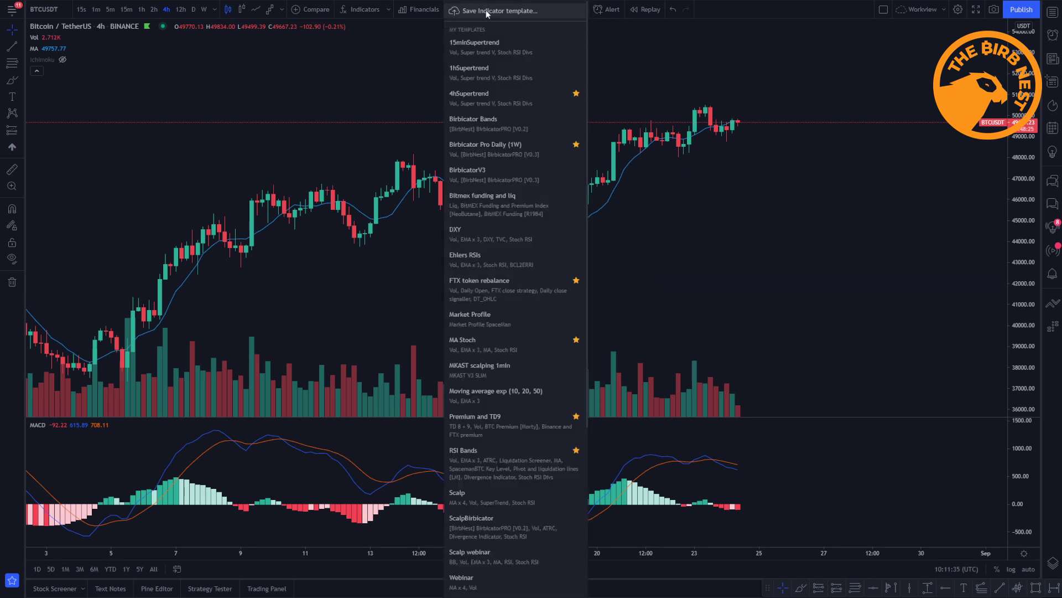
click(486, 12)
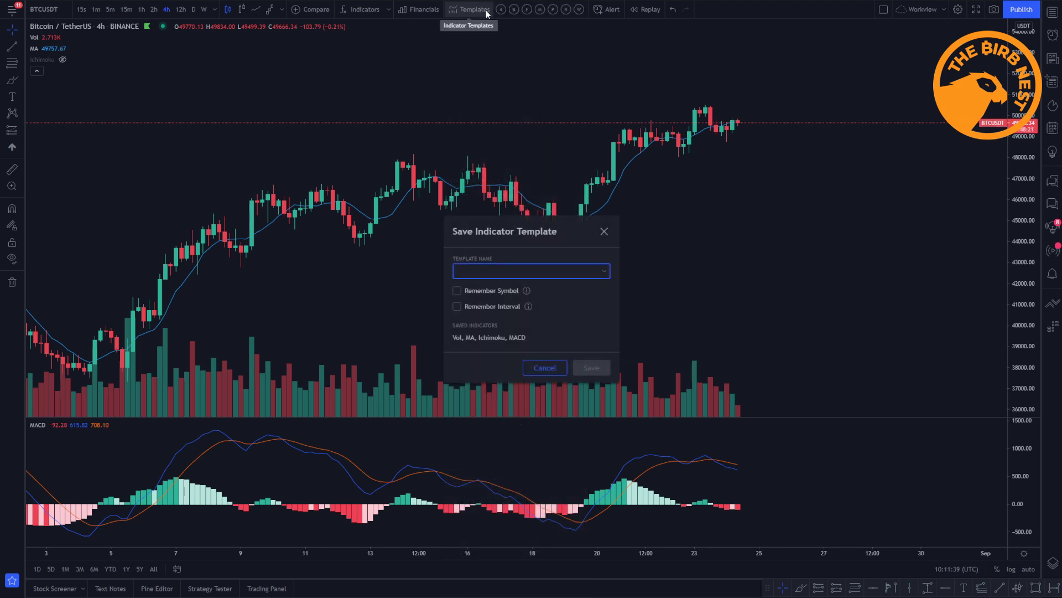
text(Example)
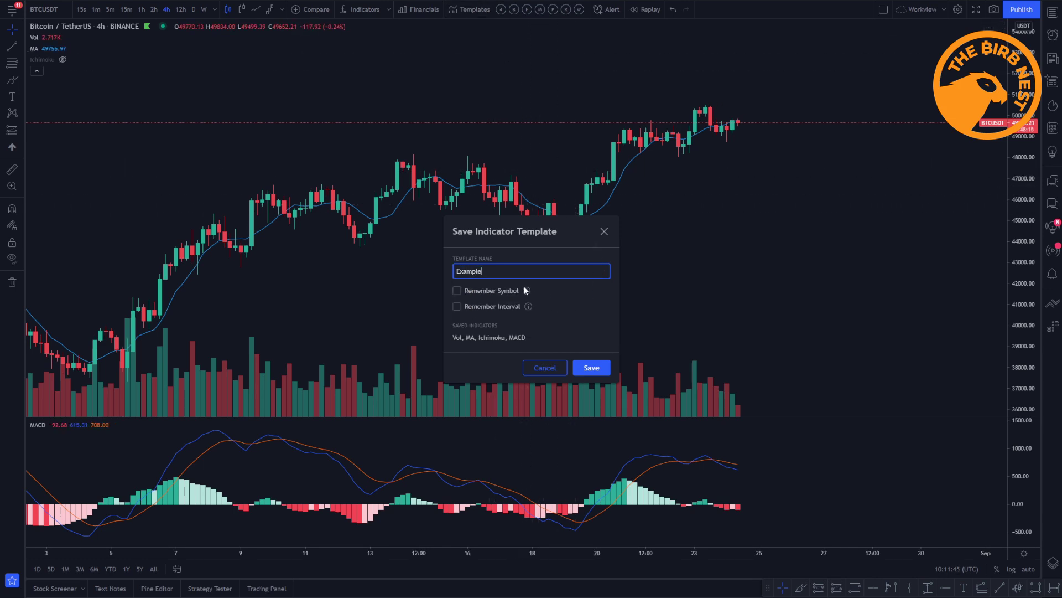
mouse_move(526, 291)
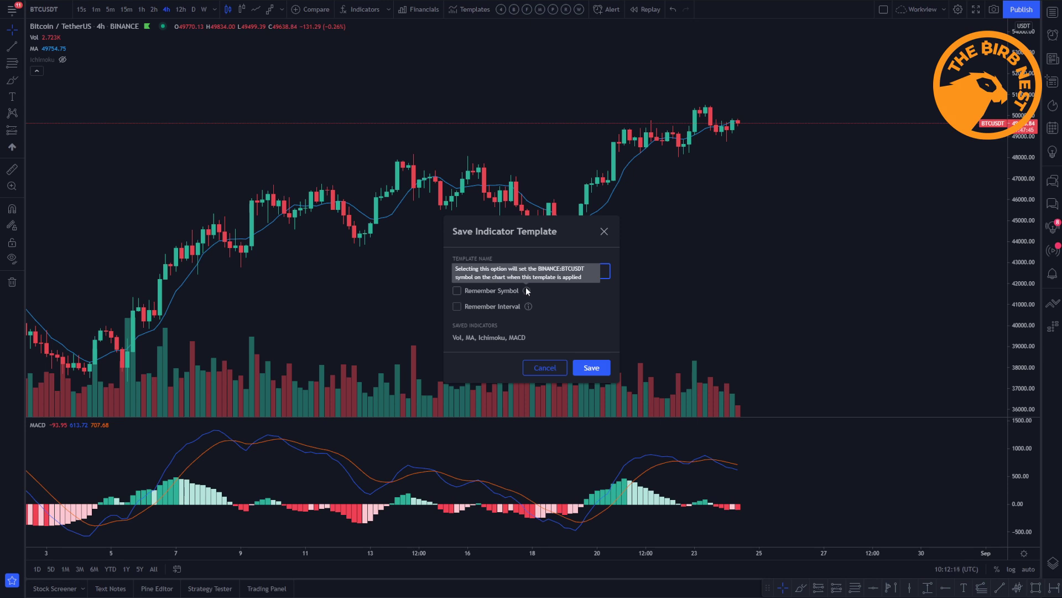
mouse_move(527, 309)
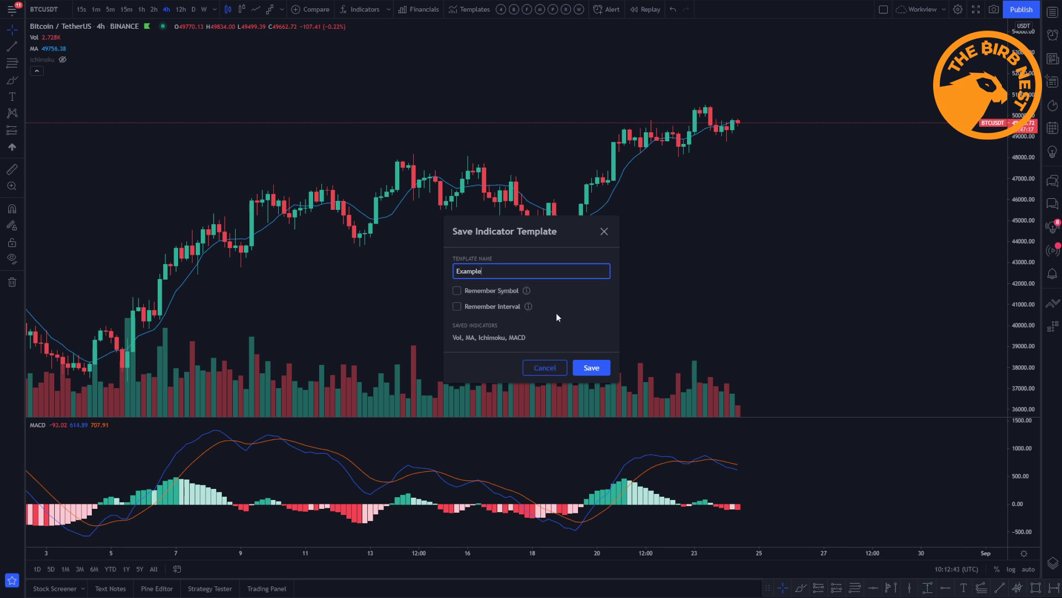
click(592, 368)
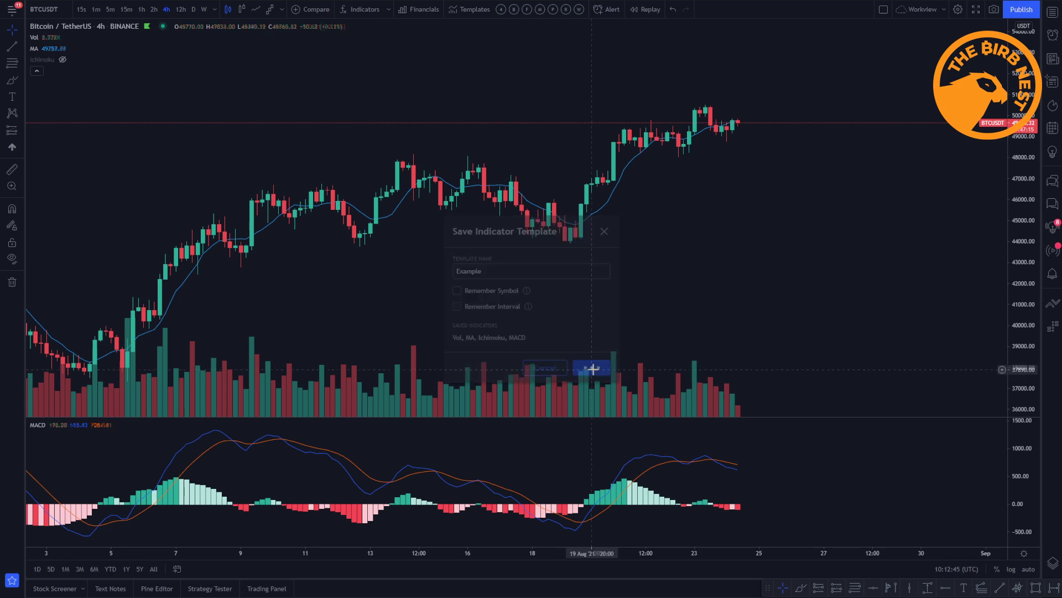
Star the Example template in the Templates dropdown to make it a favourite.
click(479, 12)
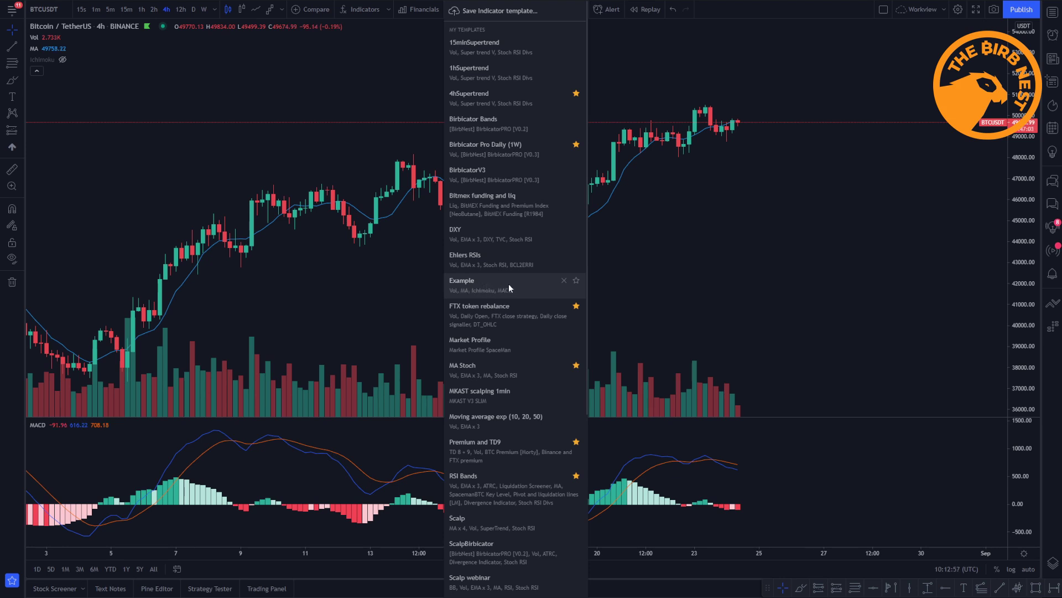
click(575, 281)
click(628, 277)
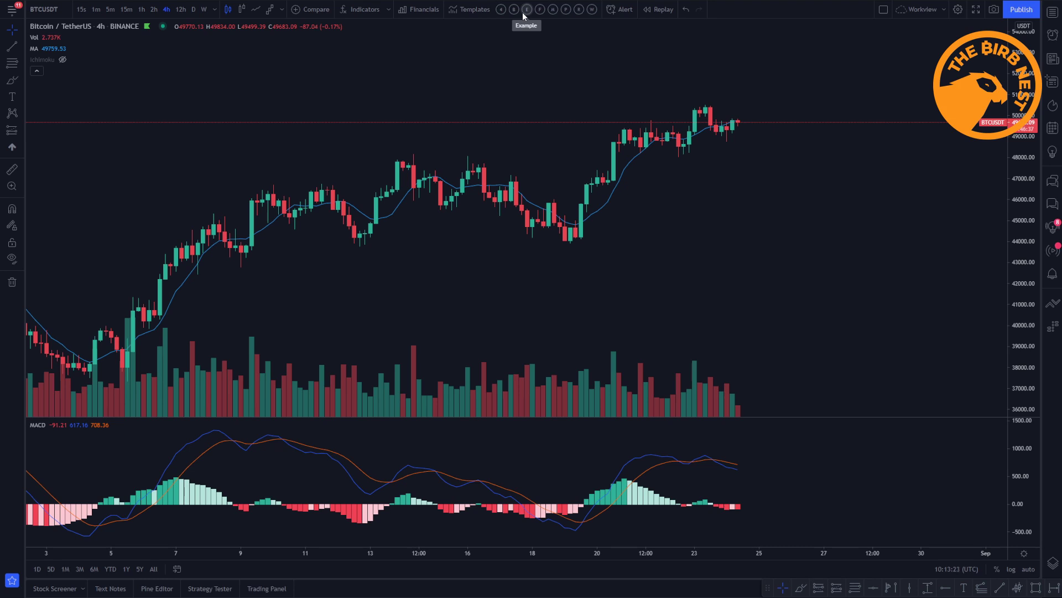
Remove all indicators from the chart, then reapply the favourite Example template.
right_click(516, 54)
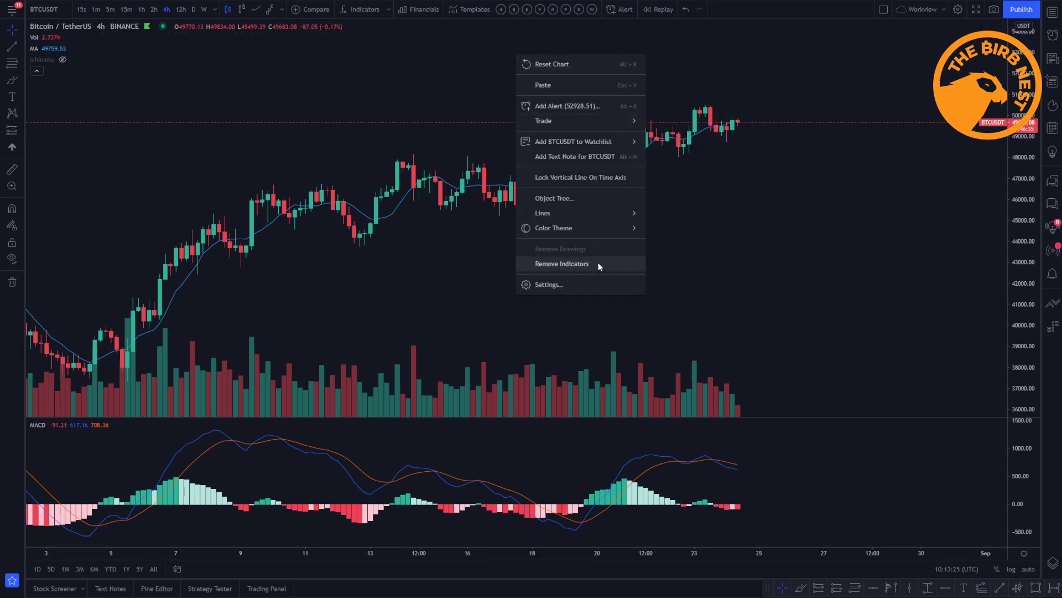
click(562, 263)
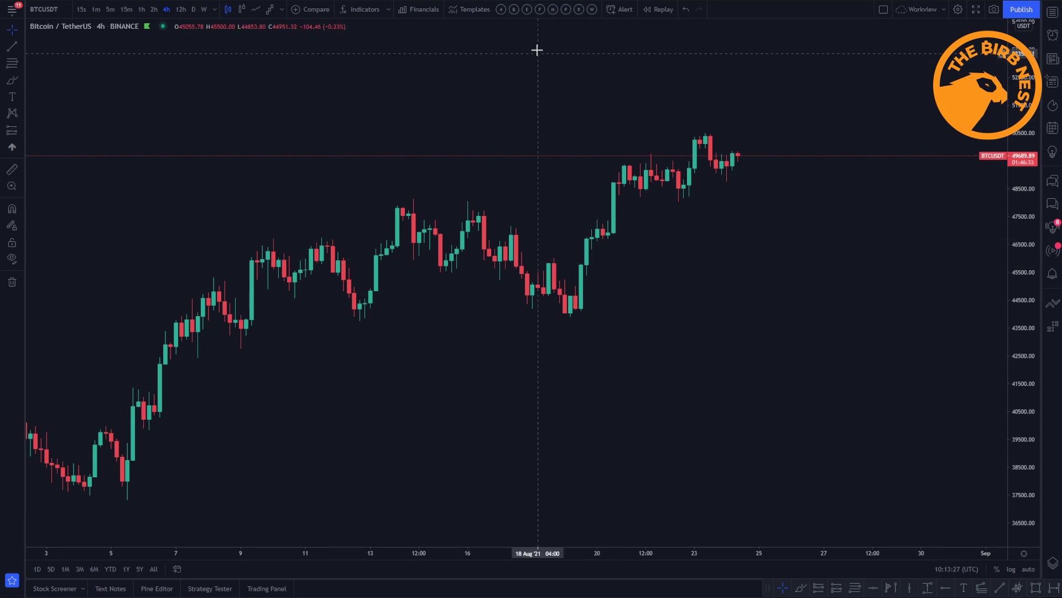
click(528, 9)
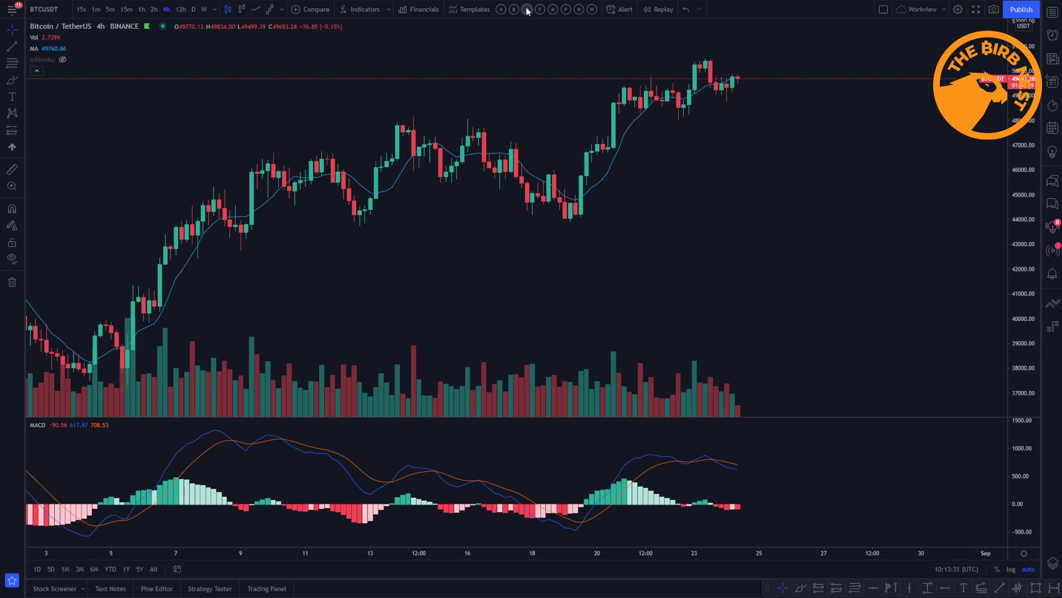
Show the Ichimoku Cloud, then hide it again.
mouse_move(67, 58)
click(62, 59)
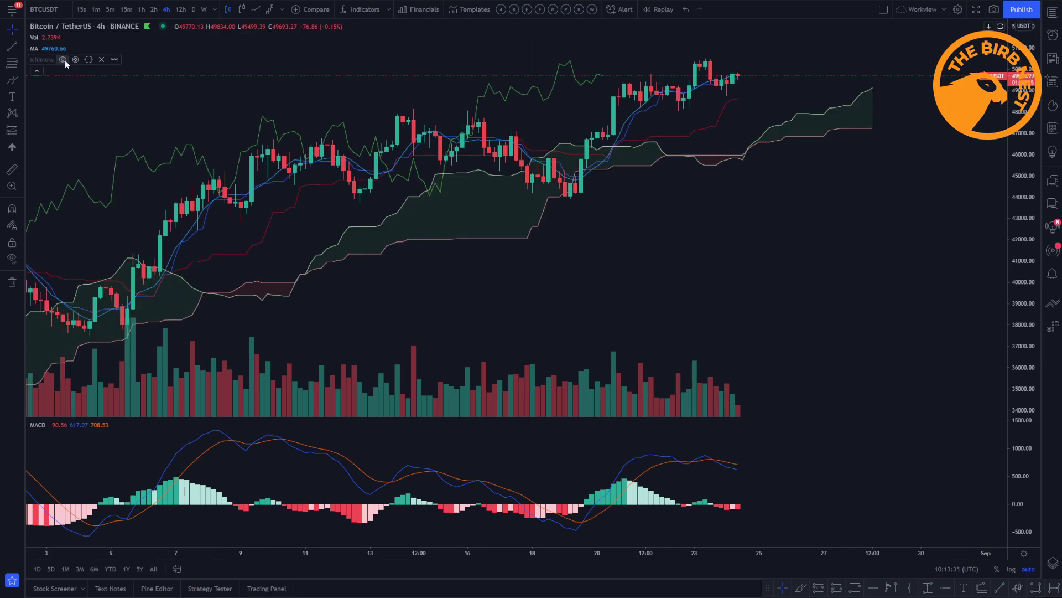
click(65, 59)
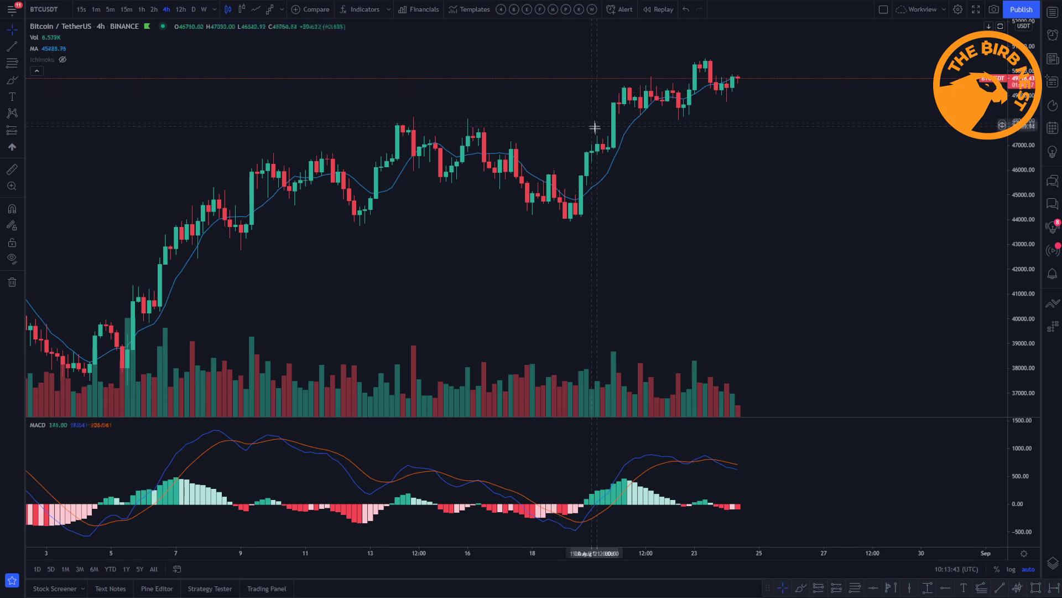
scroll(593, 122, down, 1)
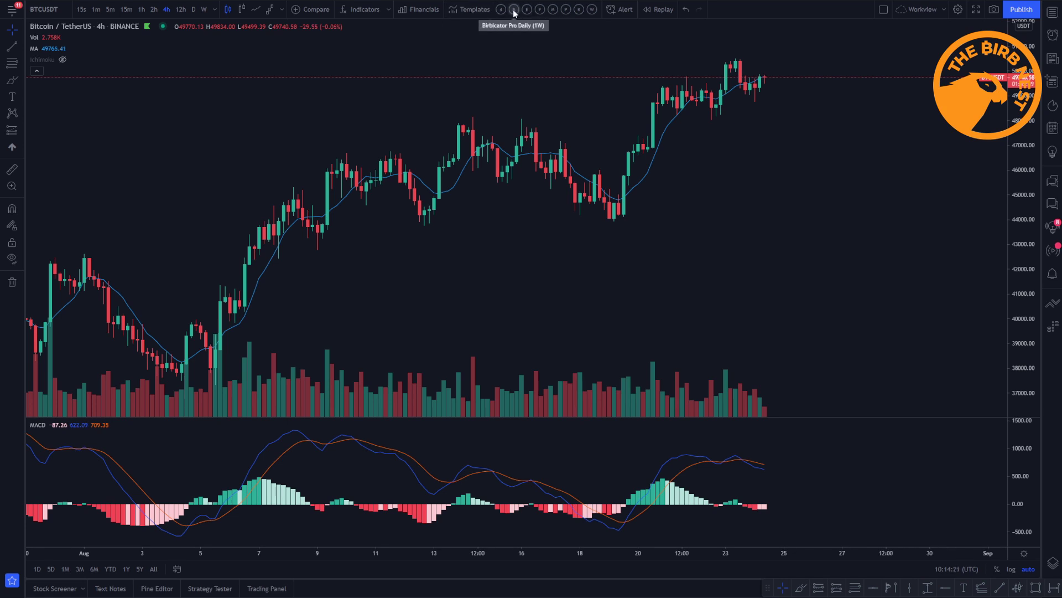
Apply the MA Stoch template and browse watchlist symbols AAVEPERP, ADAUSDT and AVAXUSDT.
click(553, 9)
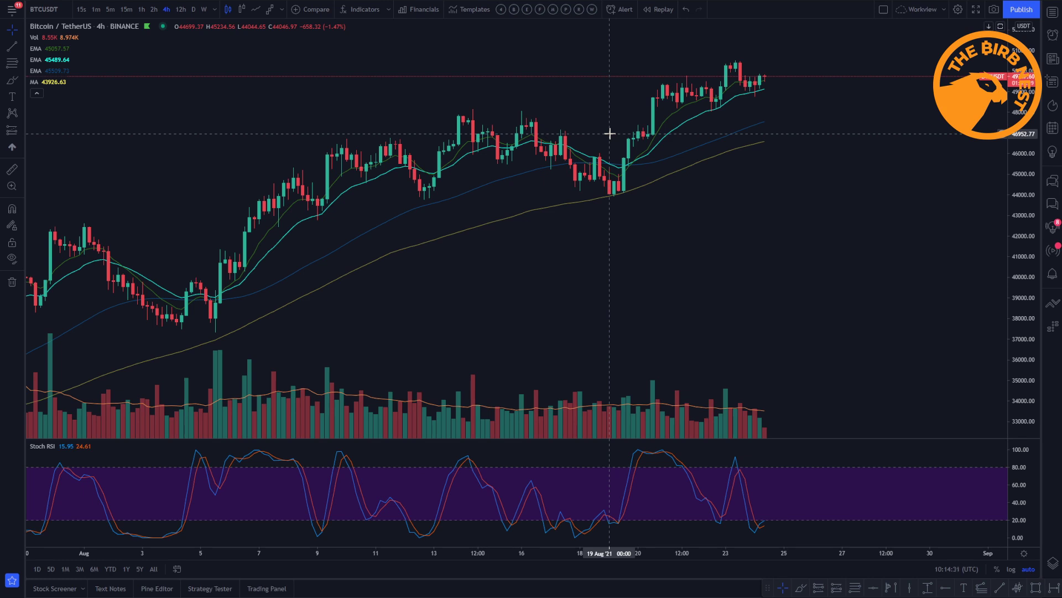
click(1053, 12)
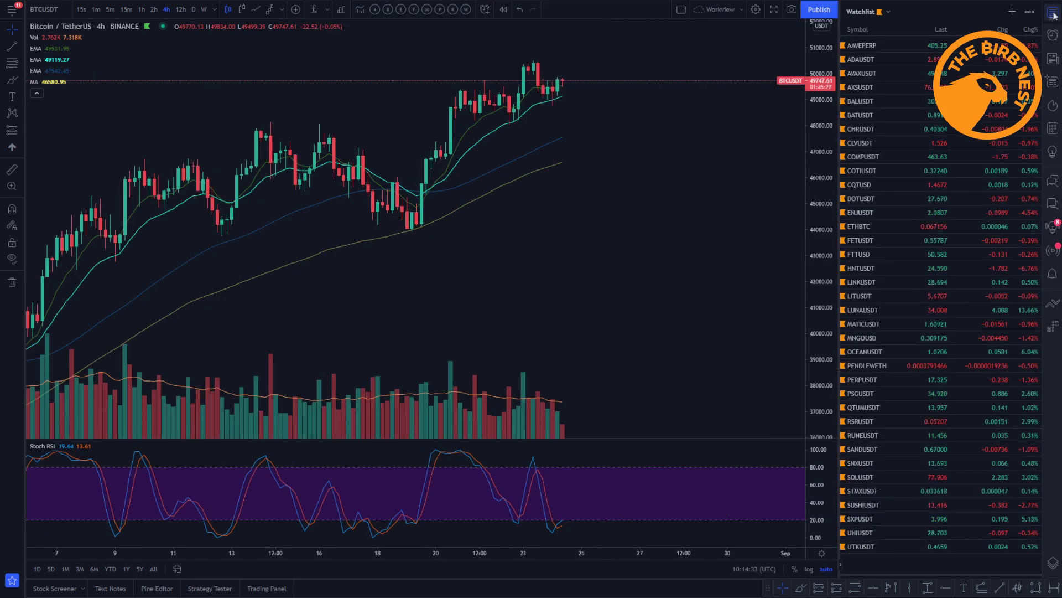
click(878, 50)
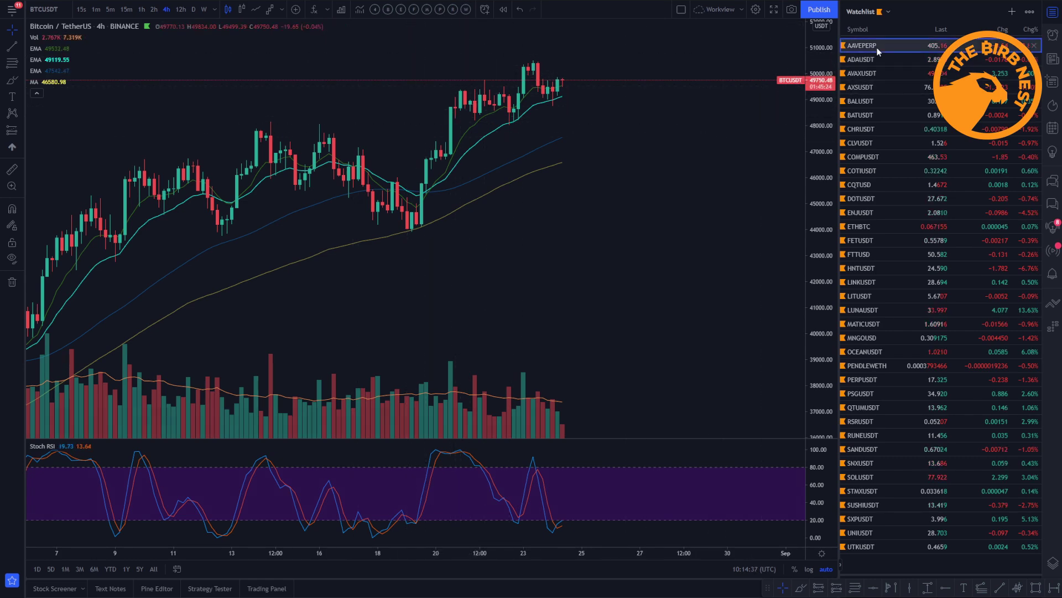
click(878, 56)
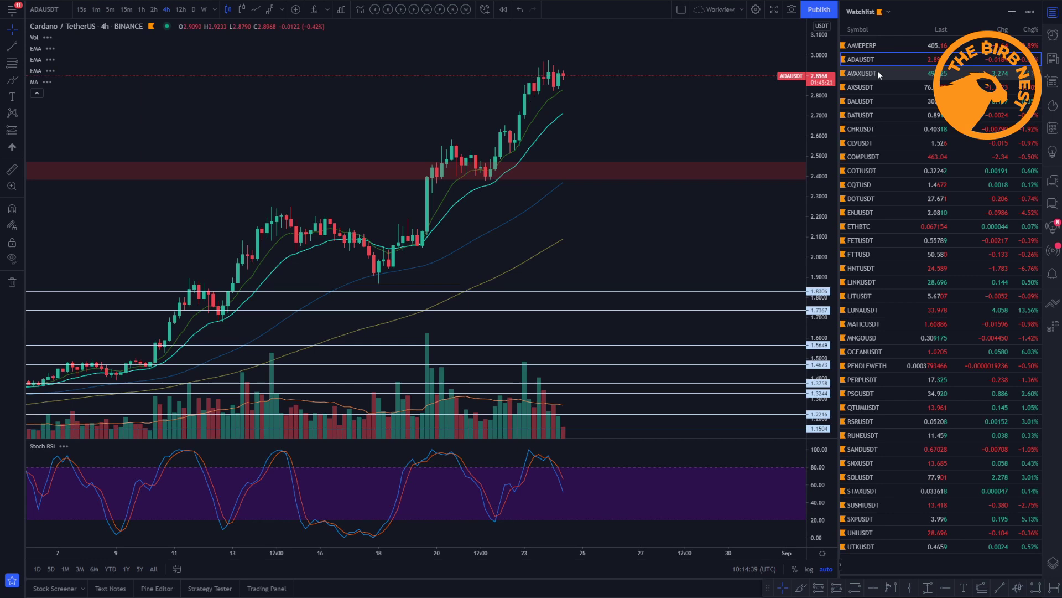
click(877, 72)
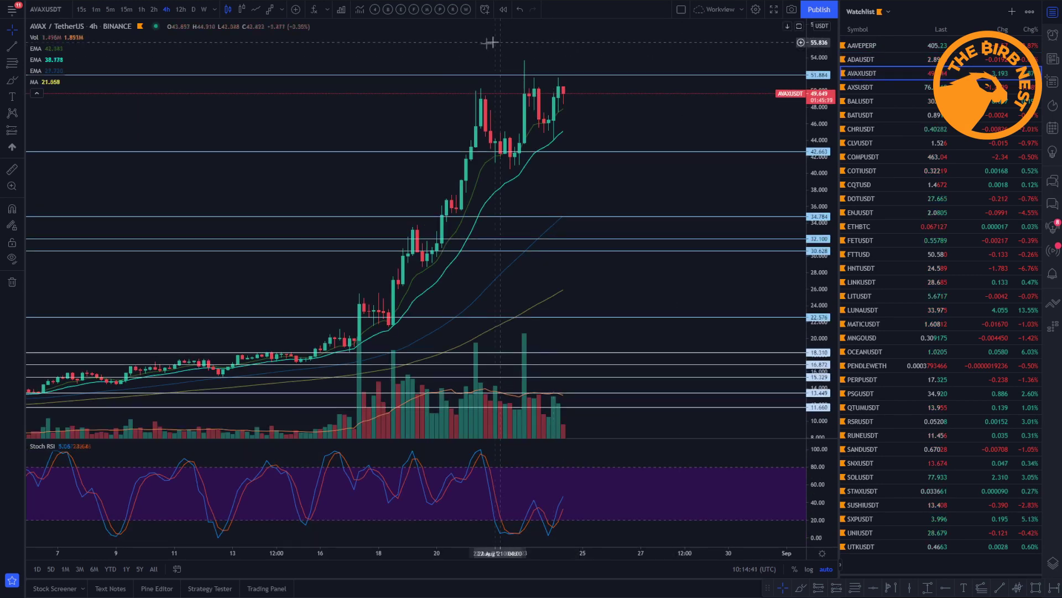
Apply the Example template, then switch through AXSUSDT, BALUSDT and BATUSDT.
click(400, 10)
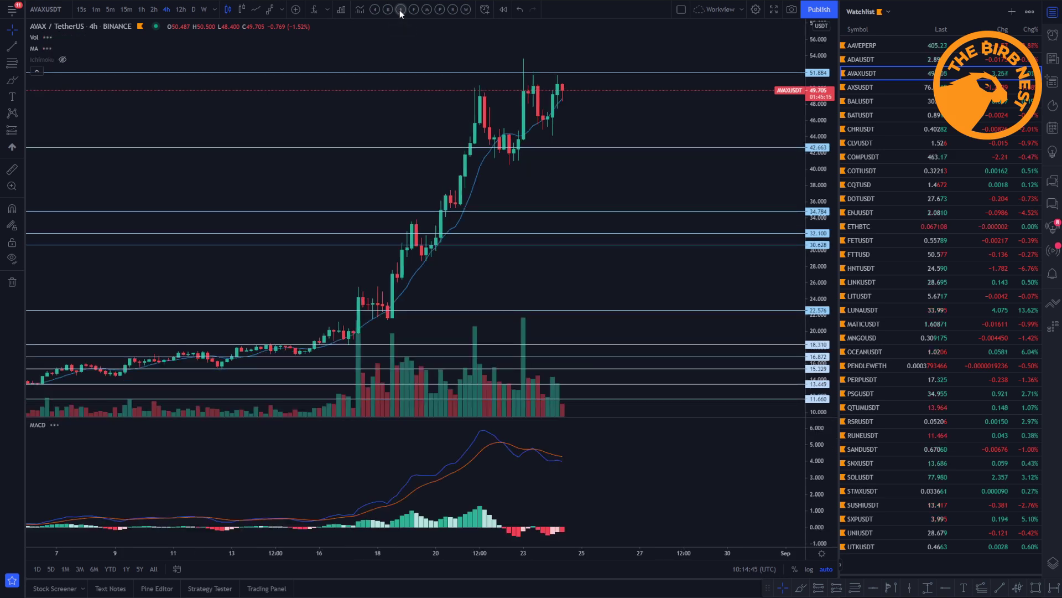
click(858, 87)
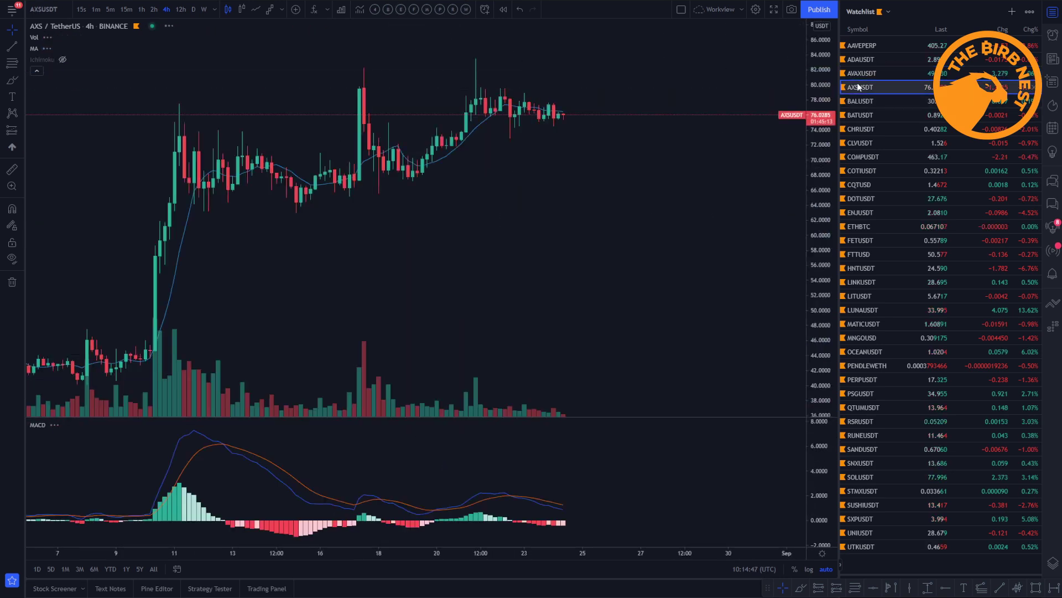
click(862, 101)
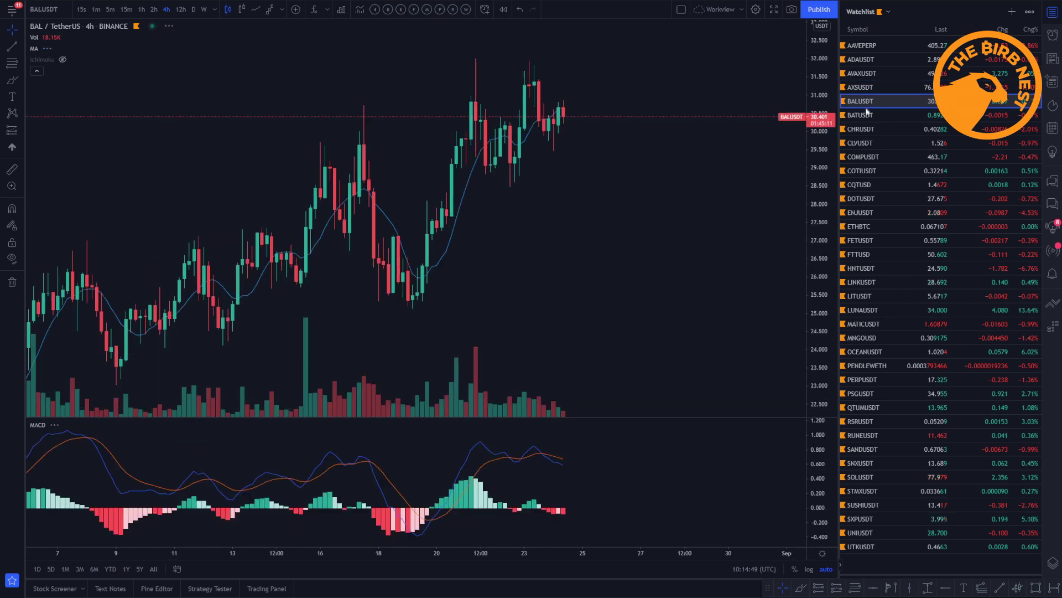
click(867, 113)
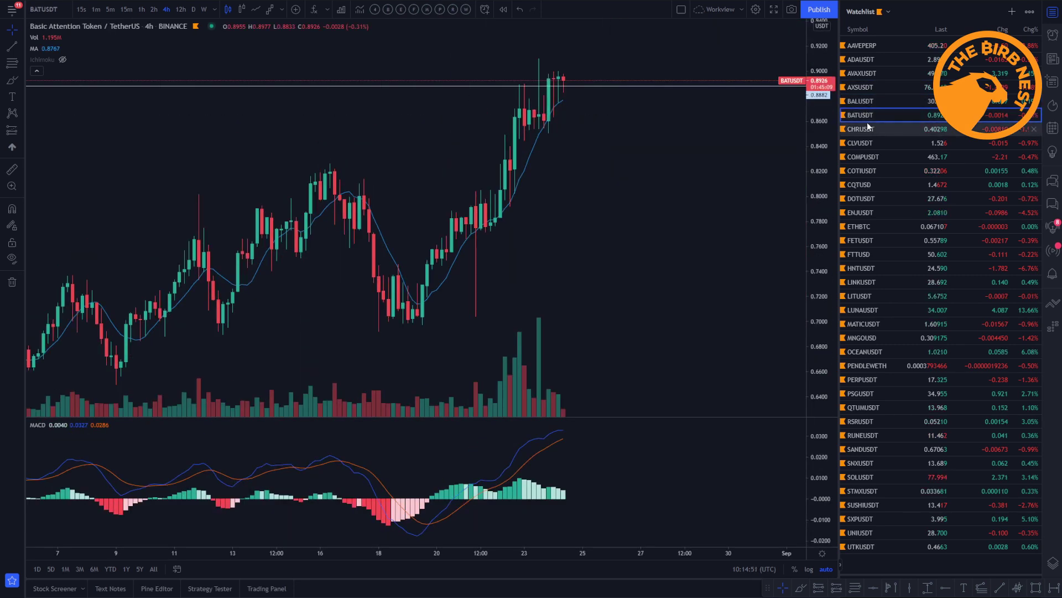